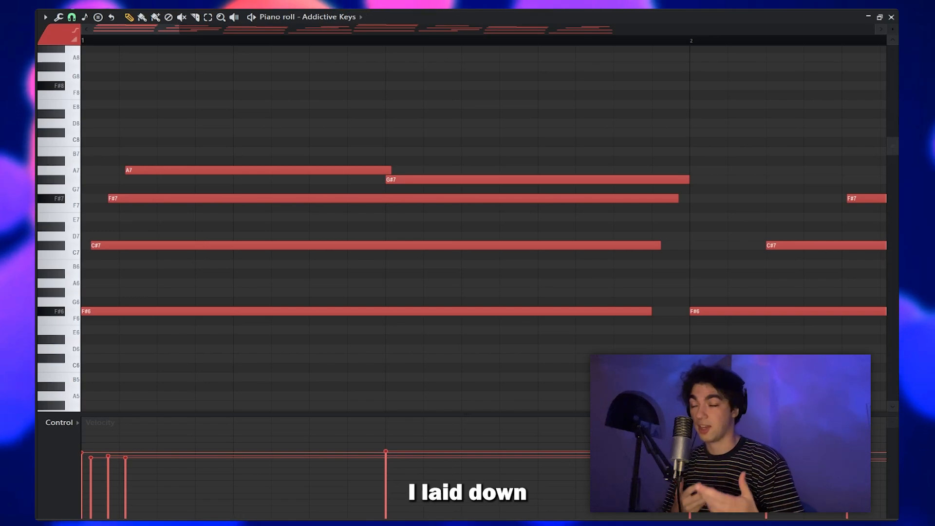
- Play the piano notes, lower bar 1's A7 and G#7 notes by one octave, and undo the change
key("space")
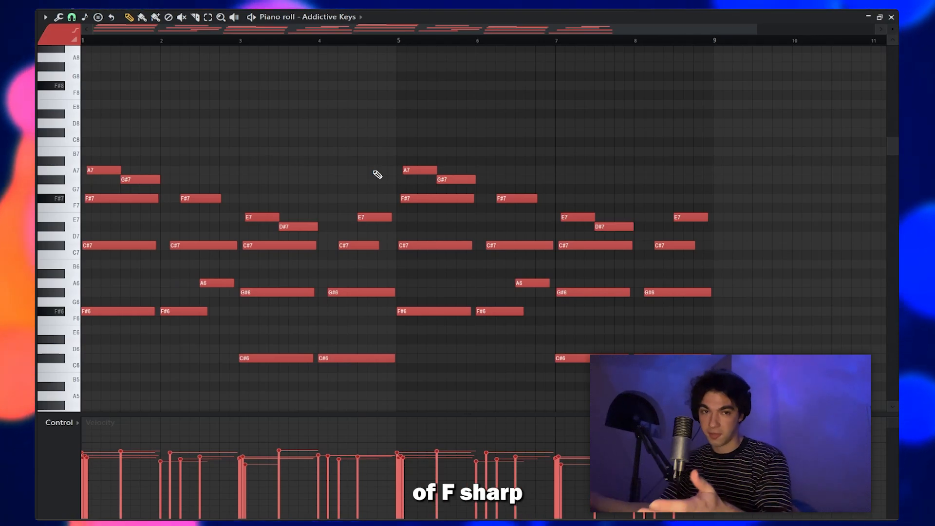
left_click_drag(105, 299, 355, 386)
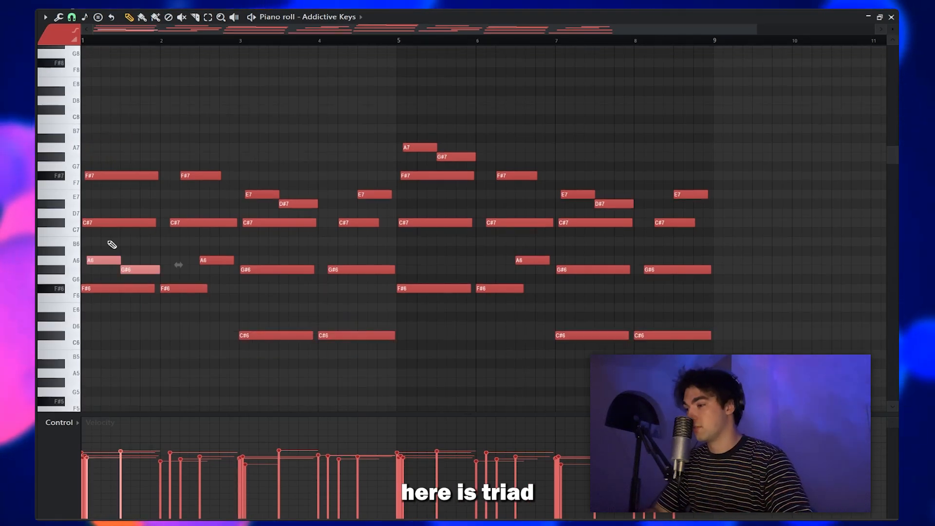
left_click_drag(140, 247, 109, 282)
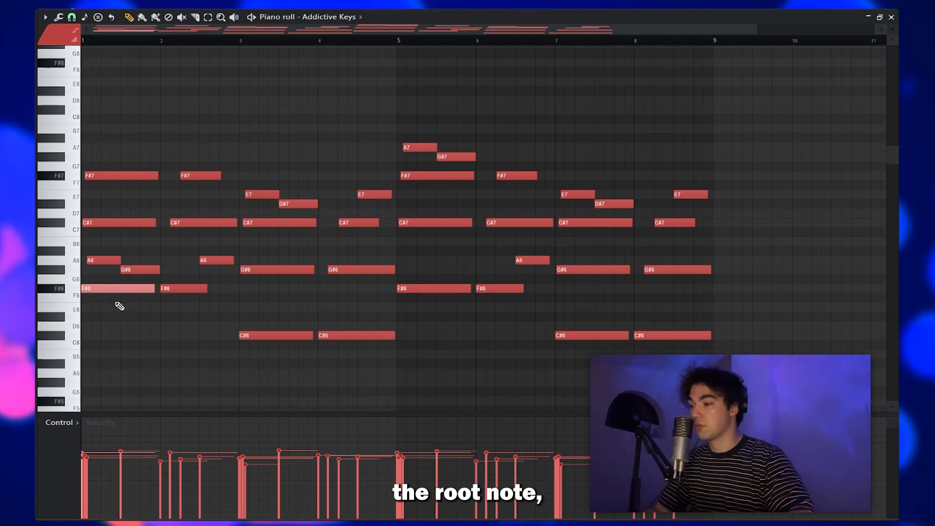
key("ctrl+Down")
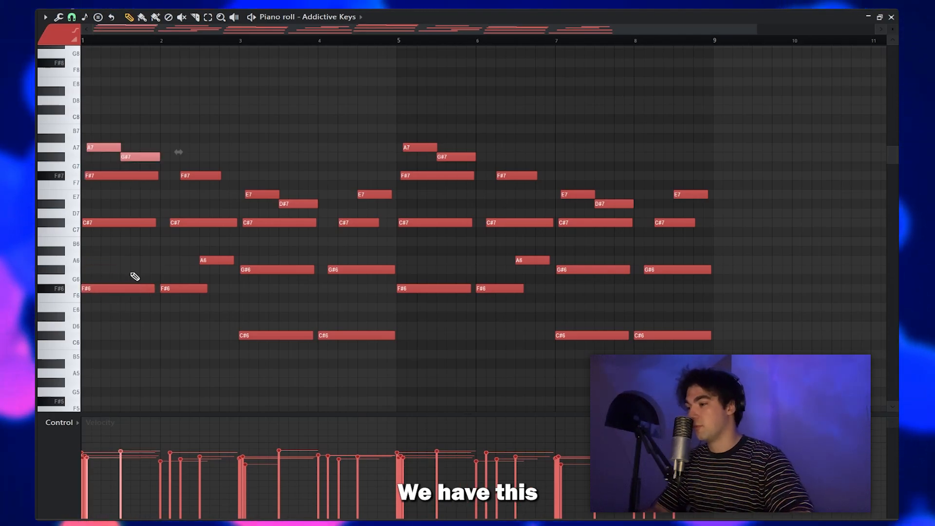
key("space")
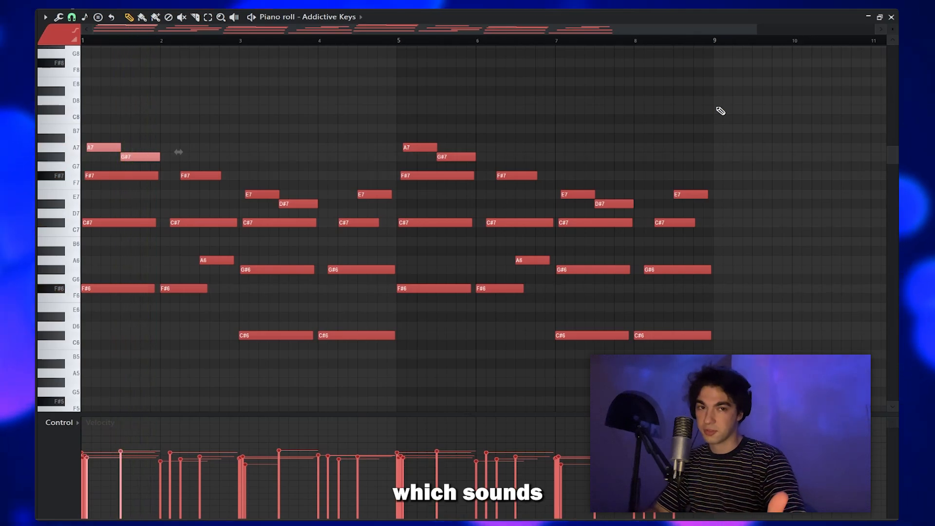
- Copy the first bar's chord into bar 2 as a demonstration and undo the copy
left_click_drag(140, 146, 139, 158)
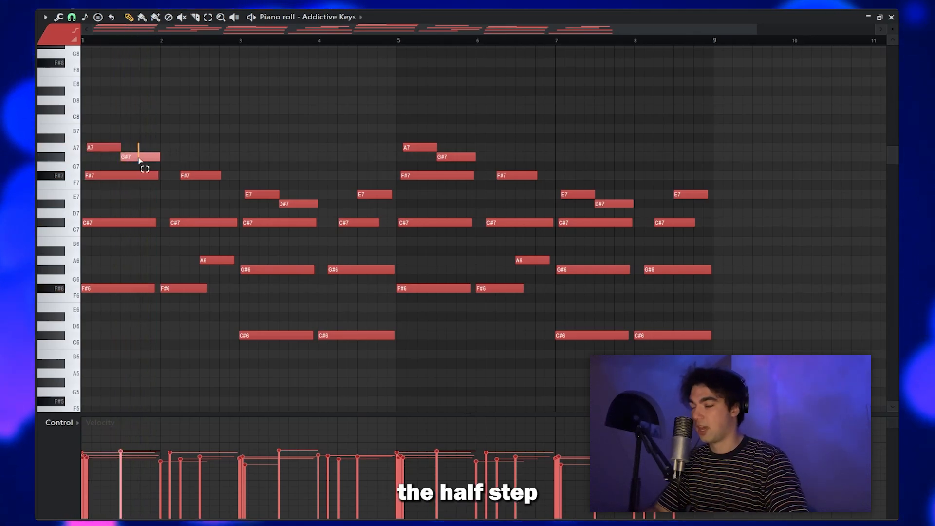
left_click_drag(99, 126, 187, 293)
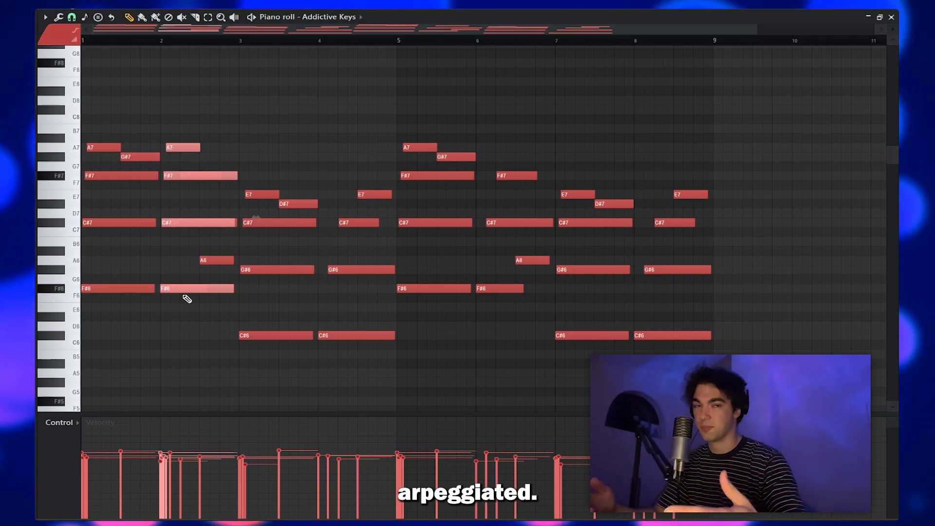
key("ctrl+z")
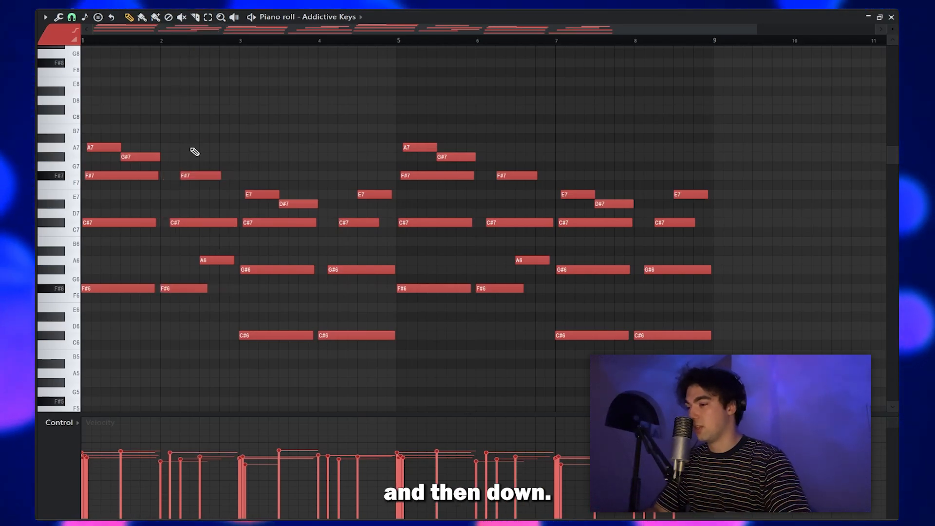
- Play back the arpeggiated piano notes starting from bar 2
left_click(163, 43)
key("space")
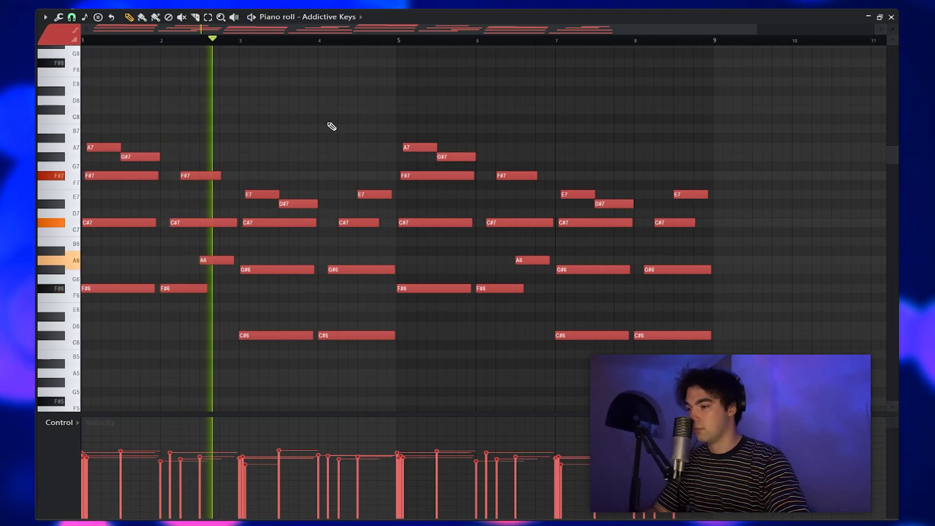
key("space")
key("space")
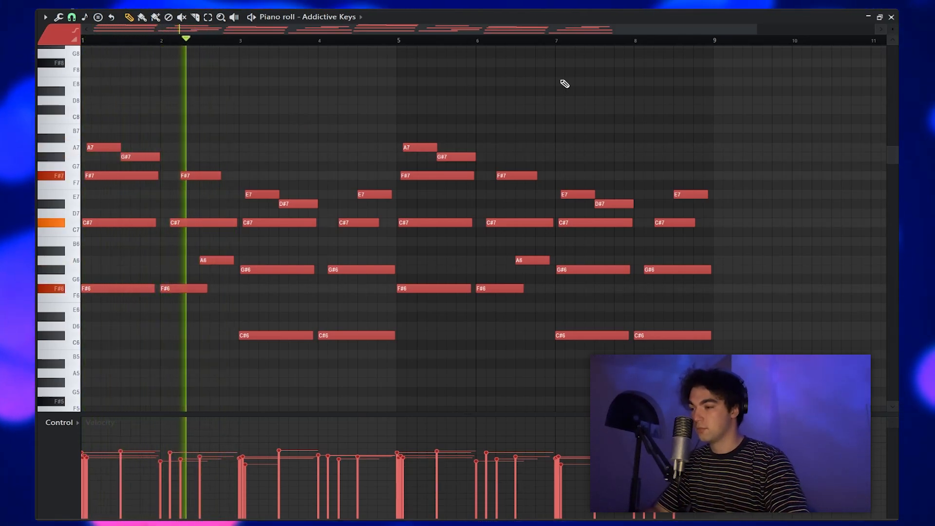
key("space")
- Copy the notes of bars 1 and 2 to bar 3, transpose them down five semitones, and raise the final E6 an octave
left_click_drag(236, 125, 268, 291)
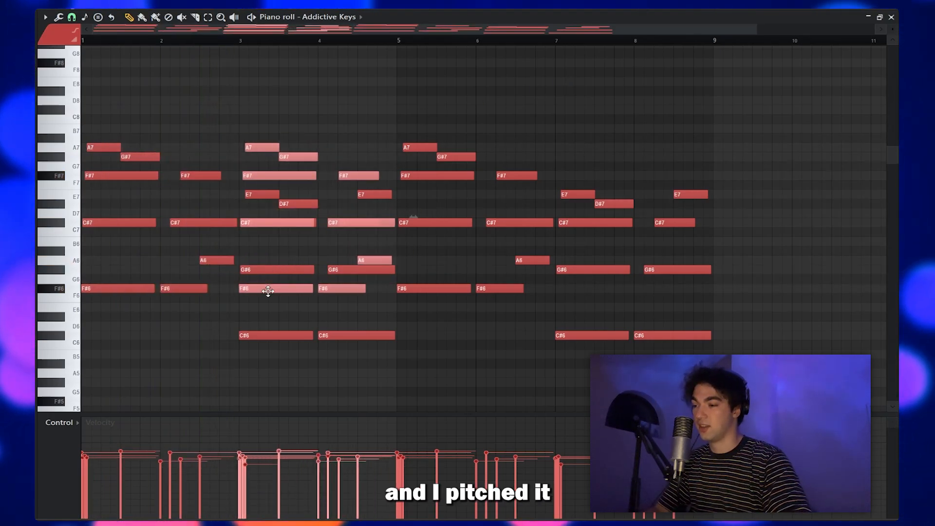
key("shift+Down")
key("shift+Down")
key("shift+Down")
key("shift+Down")
key("shift+Down")
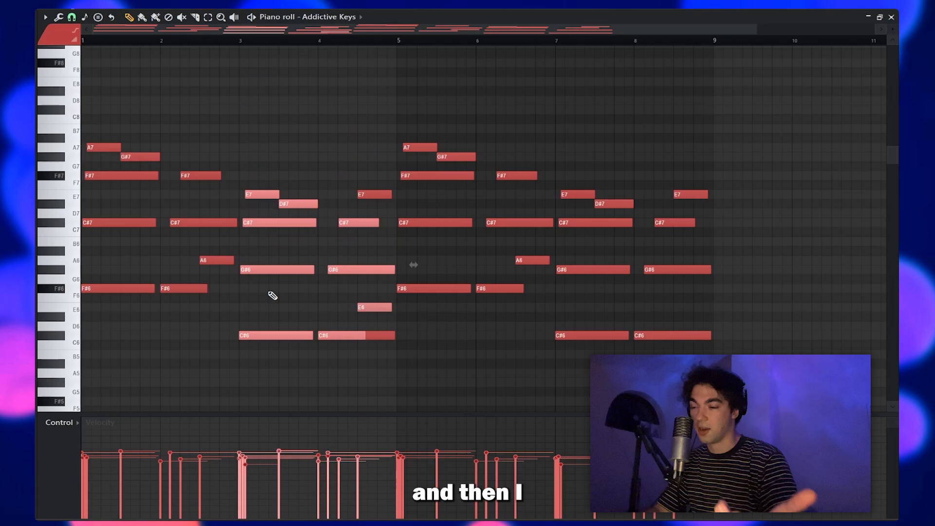
left_click_drag(349, 276, 385, 316)
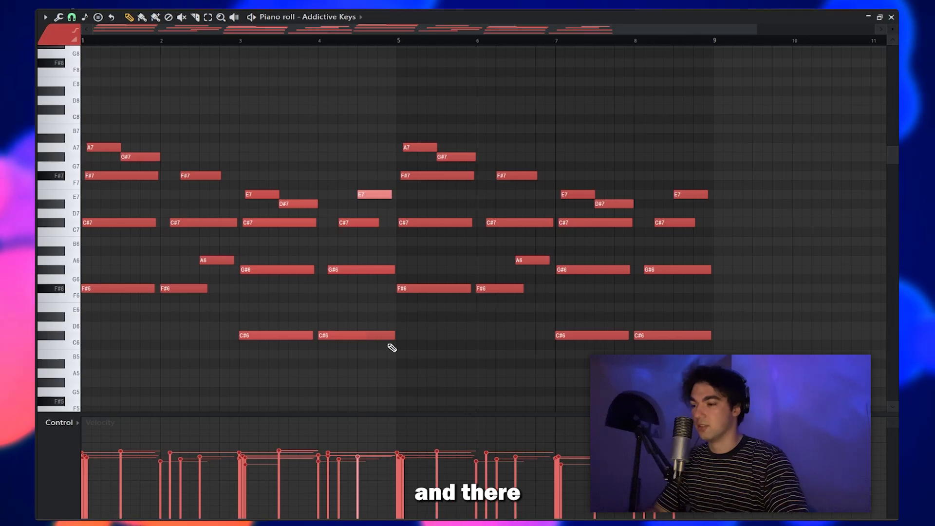
- Play the complete piano pattern from the start of bar 1
left_click_drag(396, 378, 80, 57)
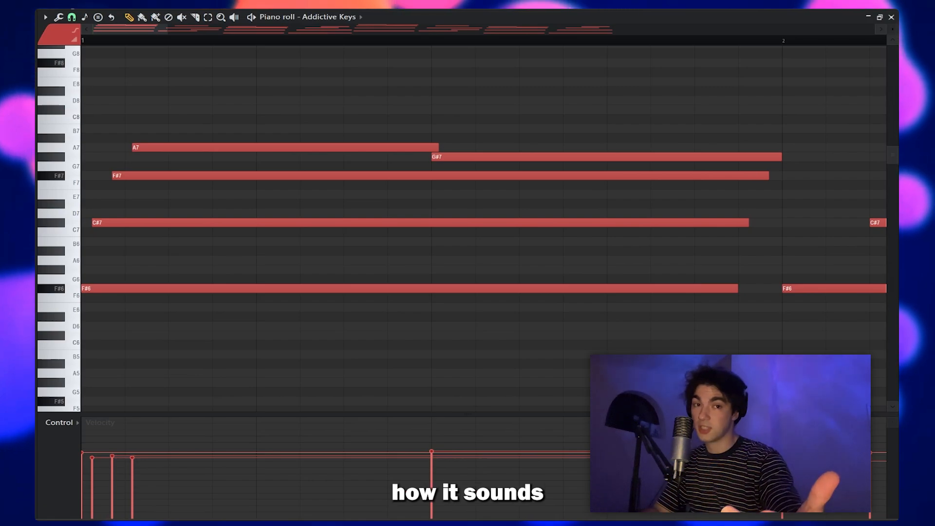
key("space")
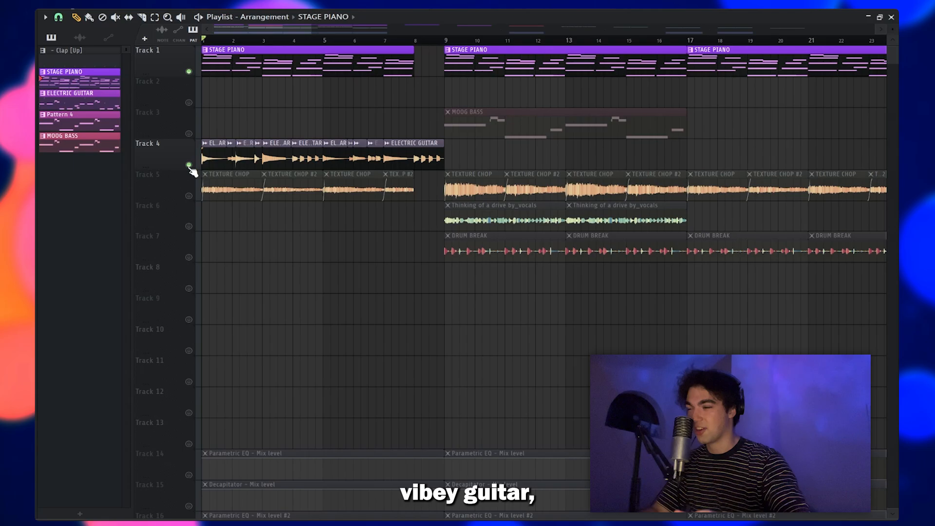
- Play the stage piano and electric guitar together and toggle solo on the texture chop track
scroll(190, 168, "up", 2)
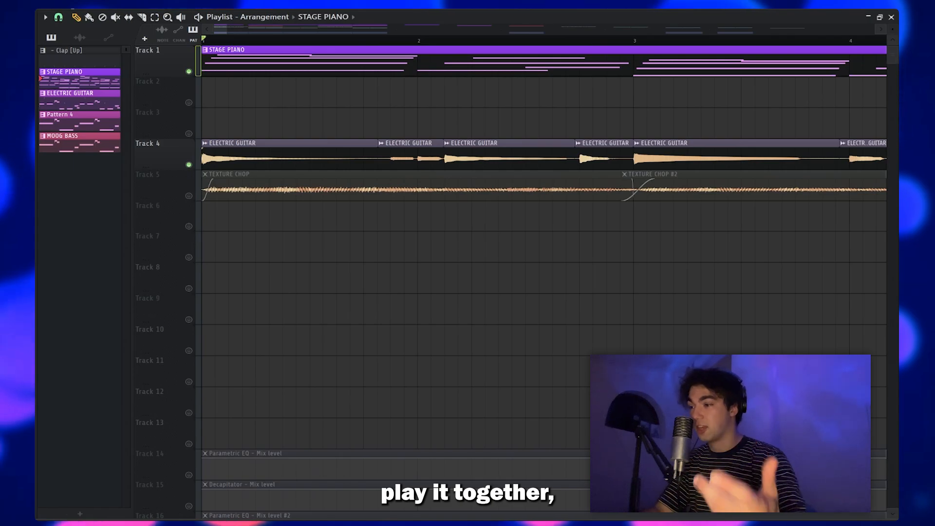
key("space")
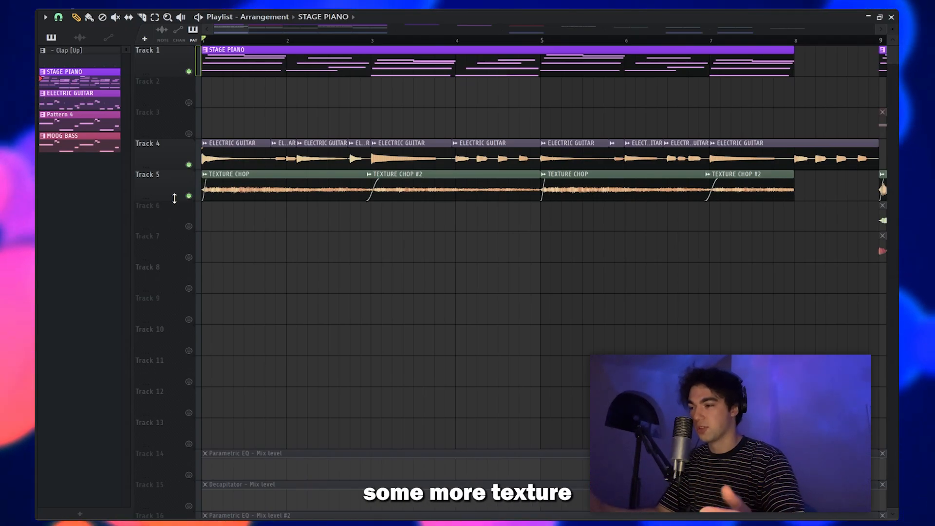
right_click(190, 195)
- Consolidate the STAGE PIANO and ELECTRIC GUITAR clips of the first eight bars into one audio clip
scroll(177, 194, "up", 5)
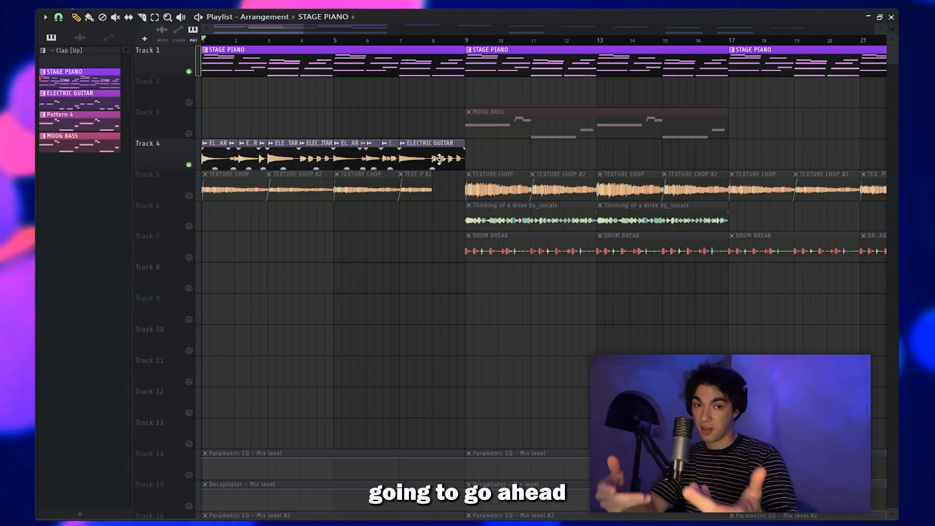
left_click_drag(444, 128, 158, 174)
left_click_drag(432, 96, 252, 54)
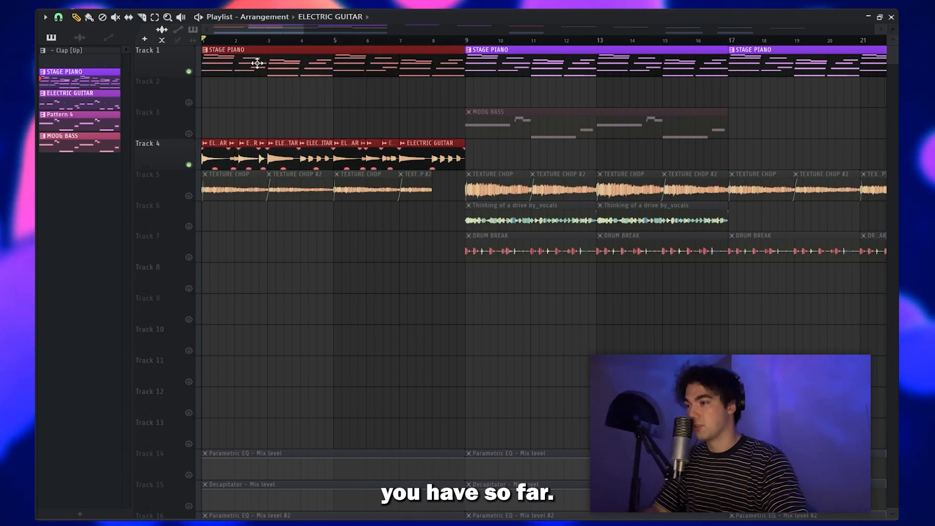
key("ctrl+alt+c")
left_click(491, 395)
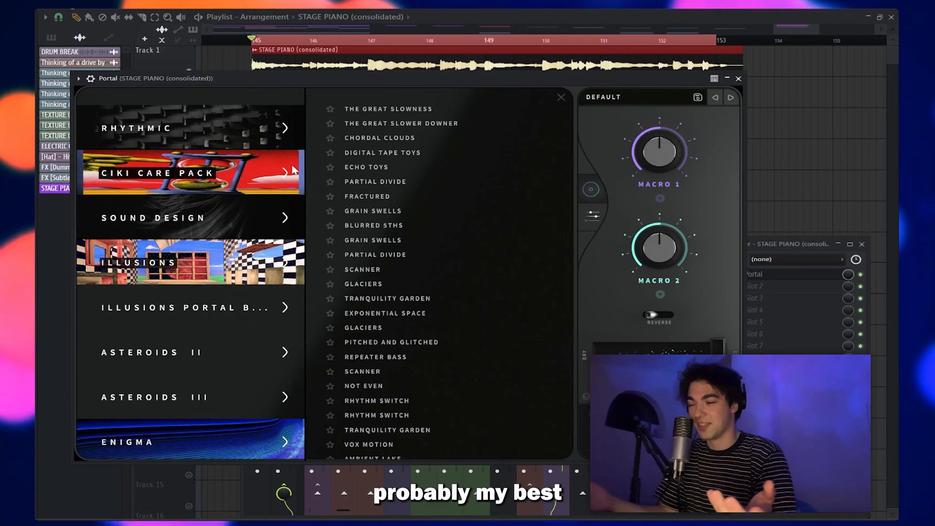
- Choose the CIKI CARE PACK preset bank in Portal and play the consolidated piano clip through the effect
left_click(159, 160)
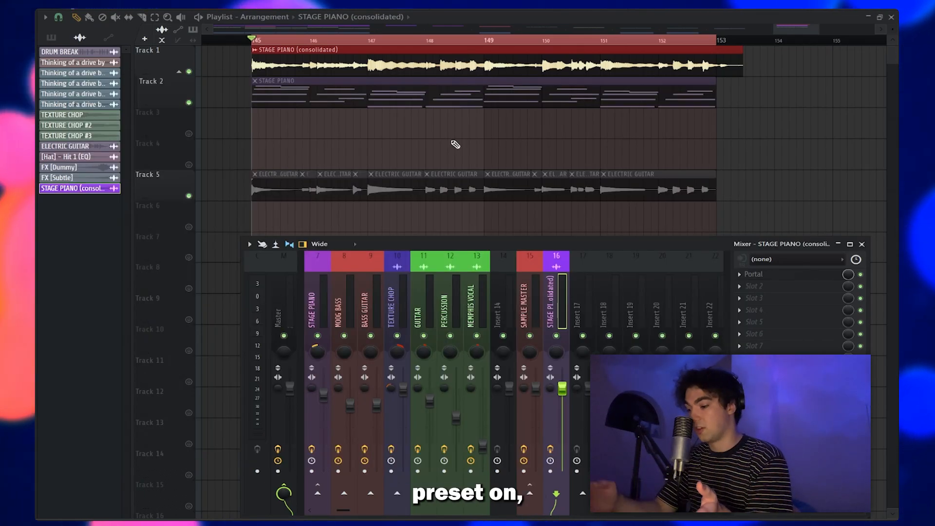
key("space")
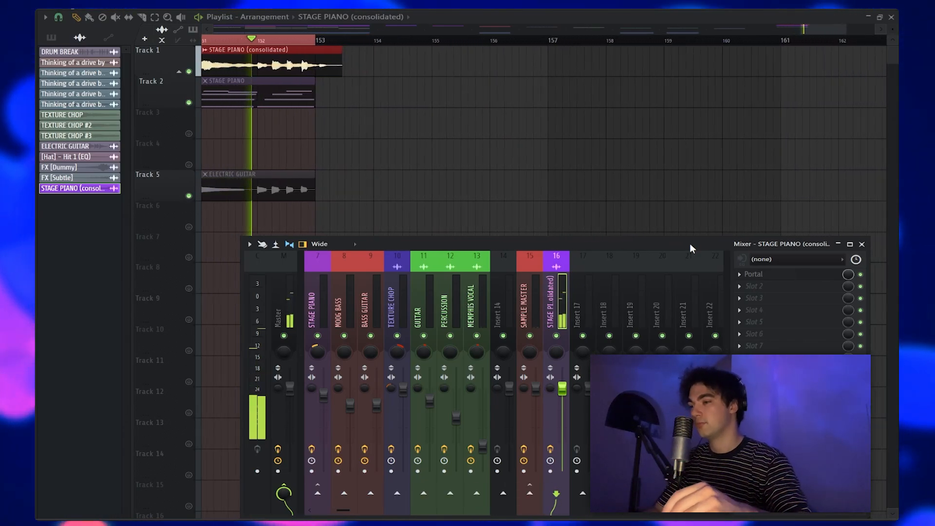
key("space")
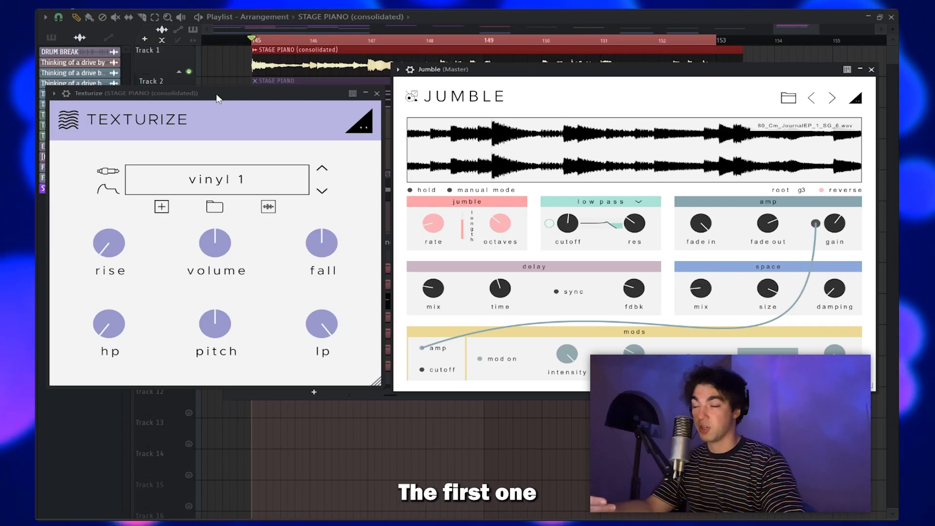
- Browse the synth fx and noise texture categories in Texturize
left_click(215, 179)
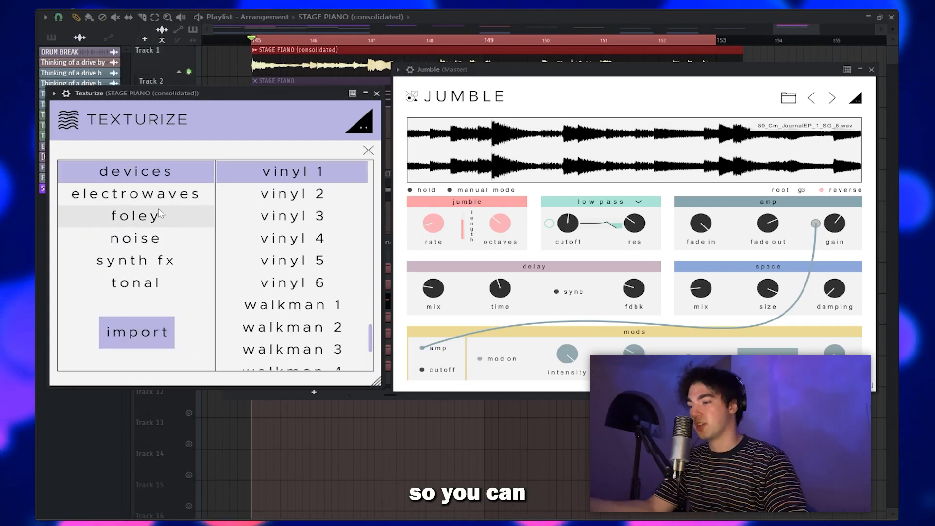
left_click(157, 261)
scroll(292, 243, "down", 5)
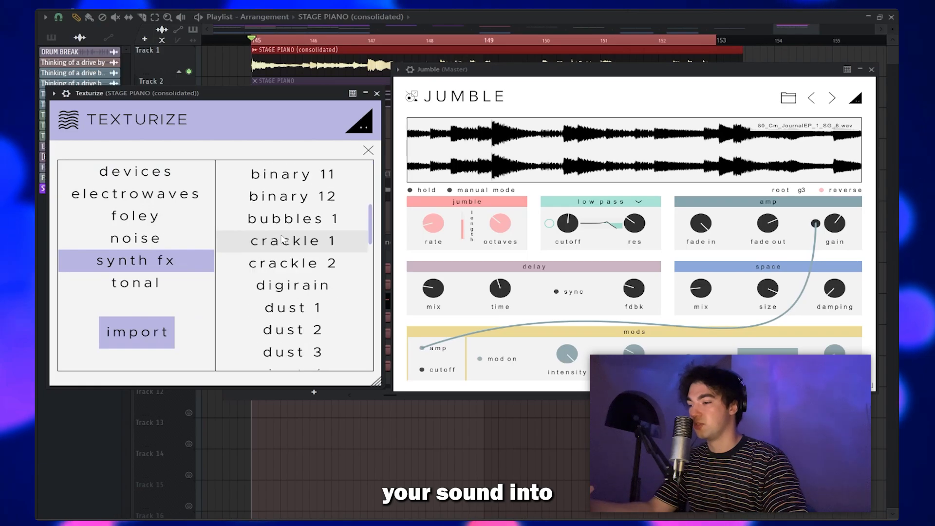
left_click(146, 238)
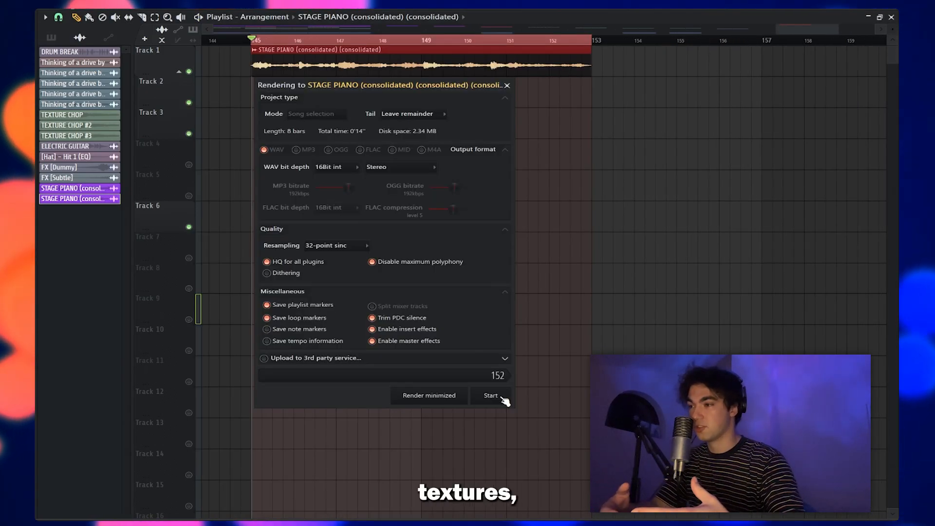
- Render the processed piano texture to a new audio clip, extend the clip to bar 149, and play it
left_click(491, 396)
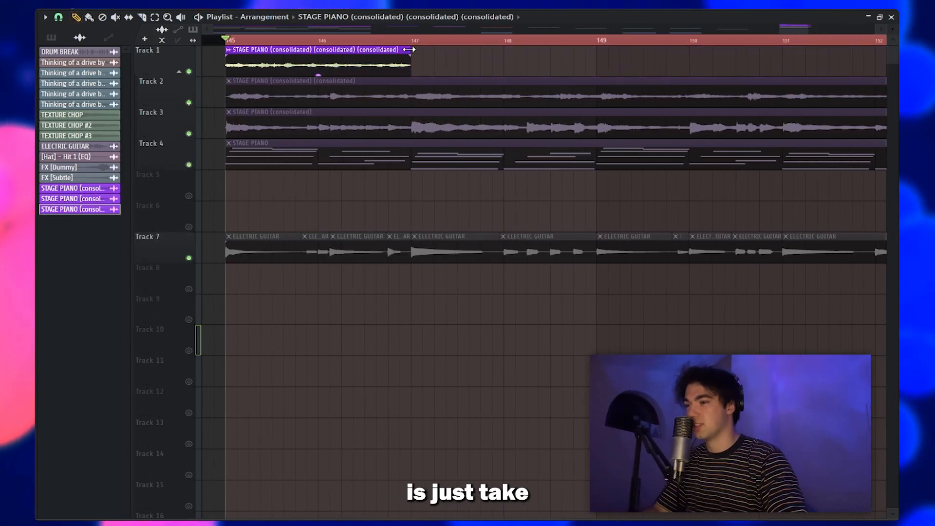
left_click_drag(412, 50, 594, 45)
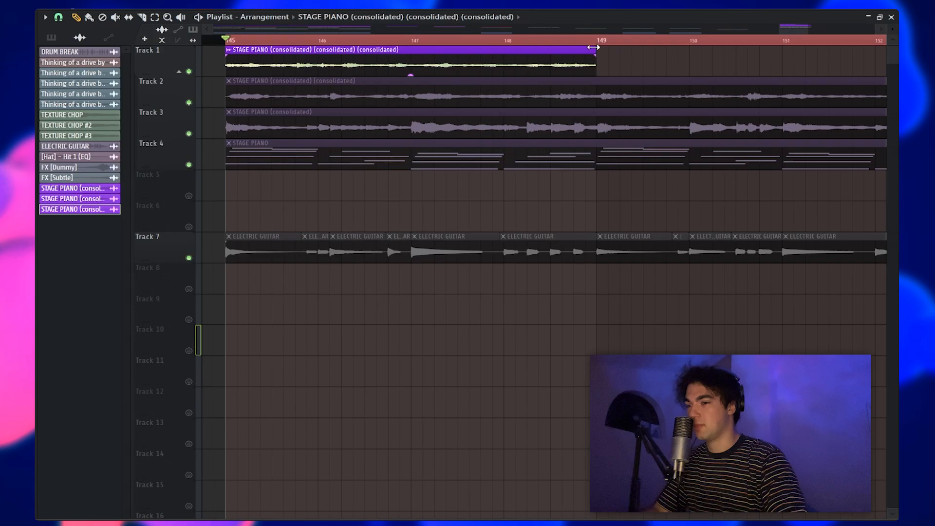
key("space")
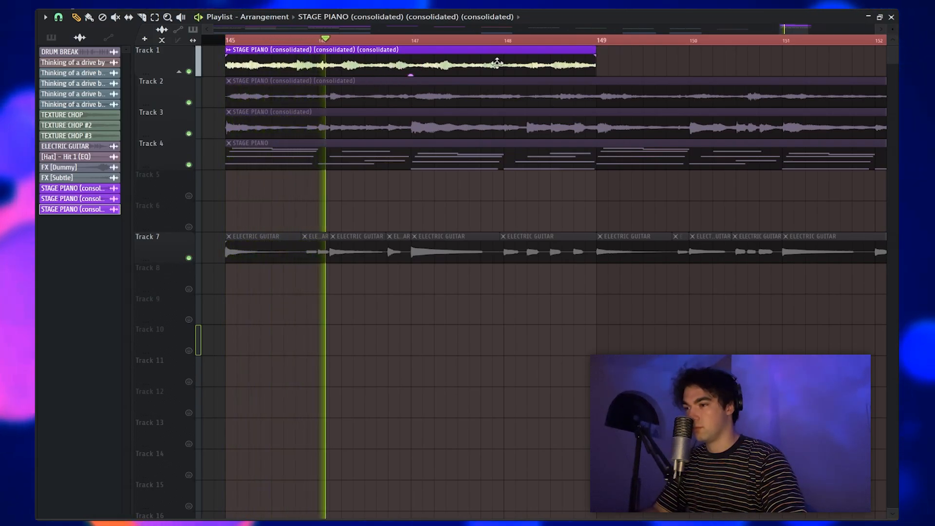
scroll(555, 55, "up", 3)
scroll(506, 50, "down", 3)
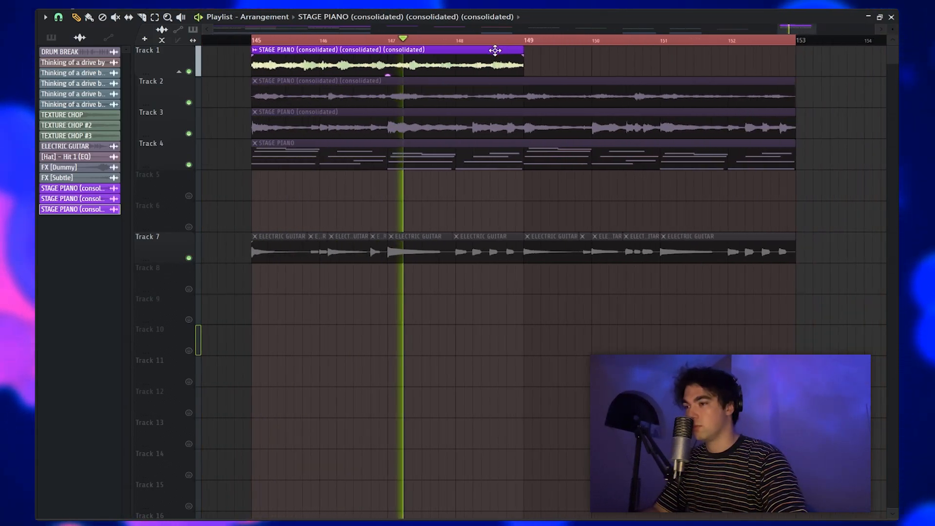
- Place a second piano texture clip from bar 147 to 149 and check its pitch settings during playback
left_click(142, 18)
scroll(383, 60, "up", 3)
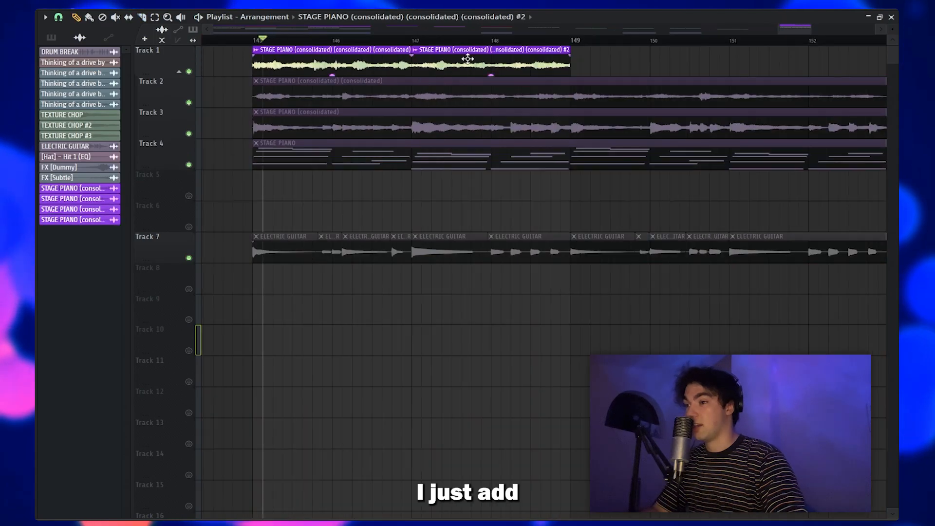
double_click(467, 59)
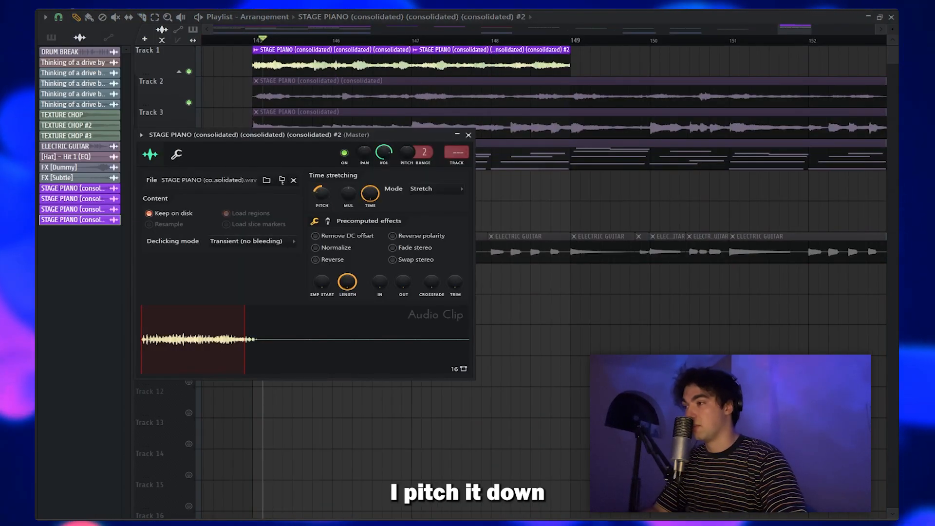
key("space")
left_click(469, 135)
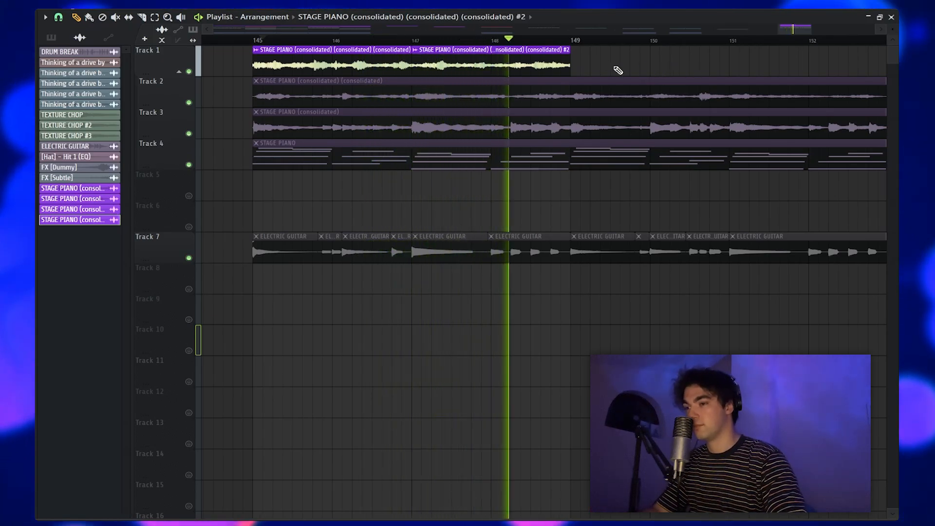
- Play the stage piano, electric guitar and texture chops together from the start of the arrangement
scroll(620, 70, "down", 5)
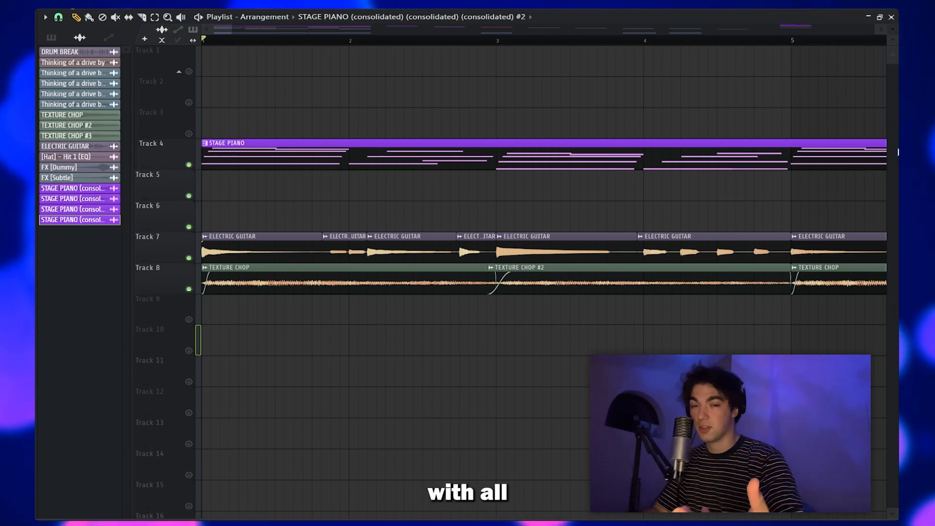
key("space")
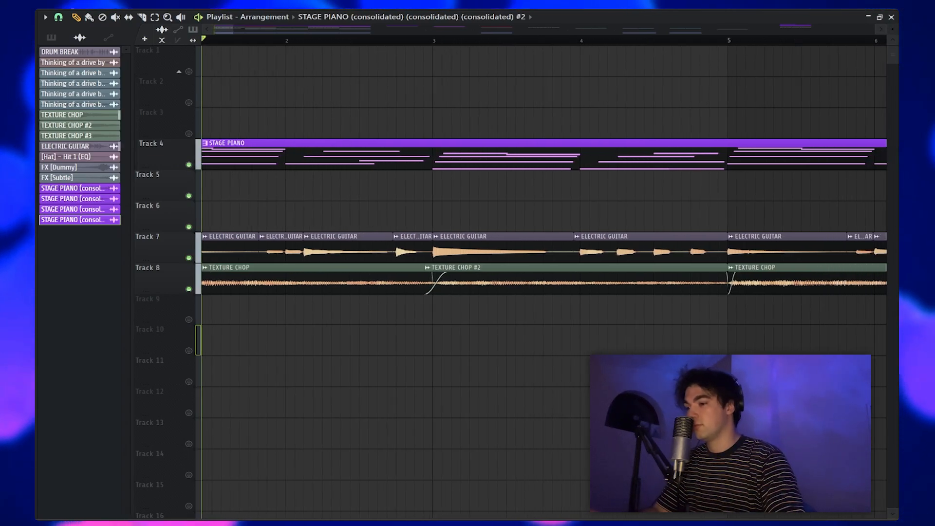
- Take the tracks out of solo and play the section from bar 5 with piano, electric guitar and texture chops
right_click(194, 288)
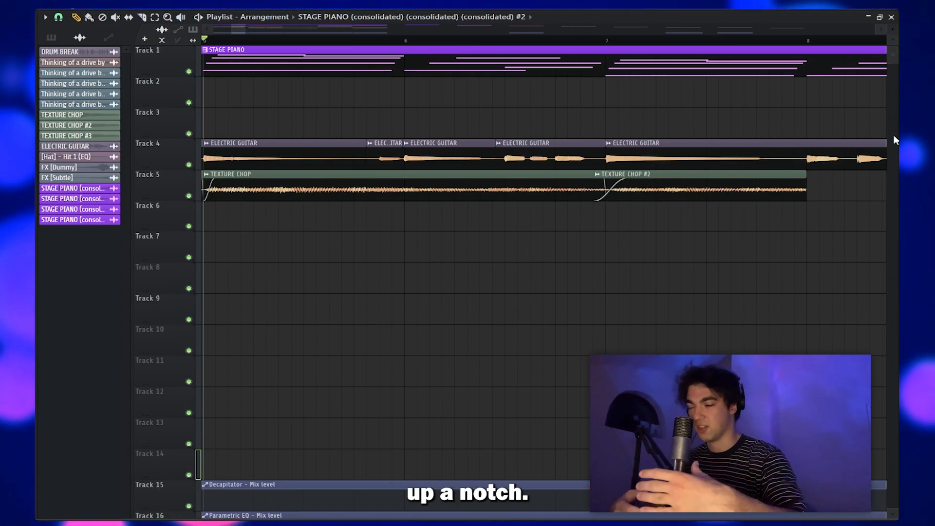
key("space")
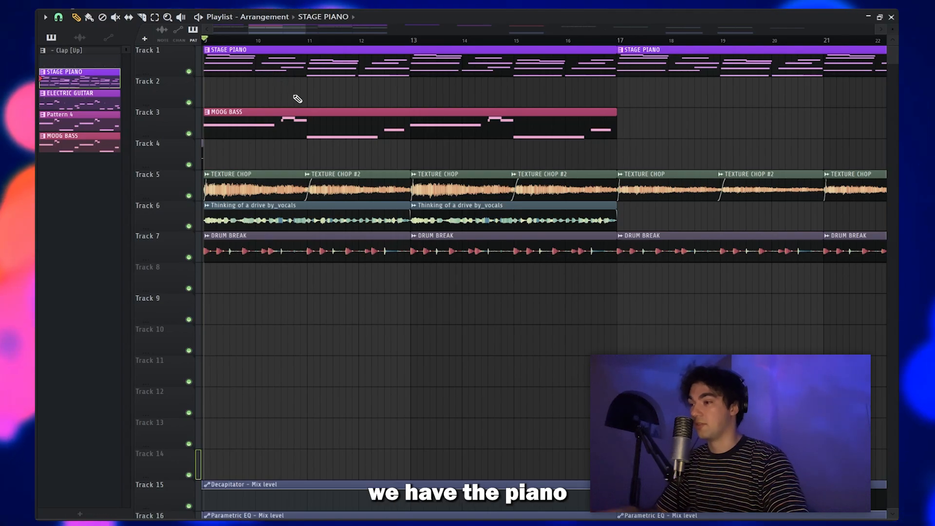
- Examine the notes of the MOOG BASS pattern in the piano roll and play the bassline
left_click_drag(294, 97, 263, 57)
left_click_drag(235, 158, 552, 195)
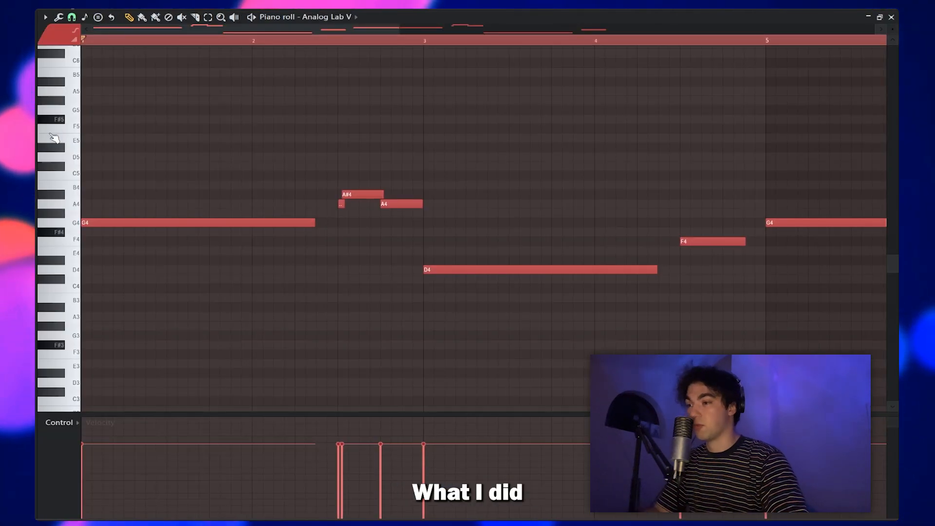
scroll(130, 126, "down", 5)
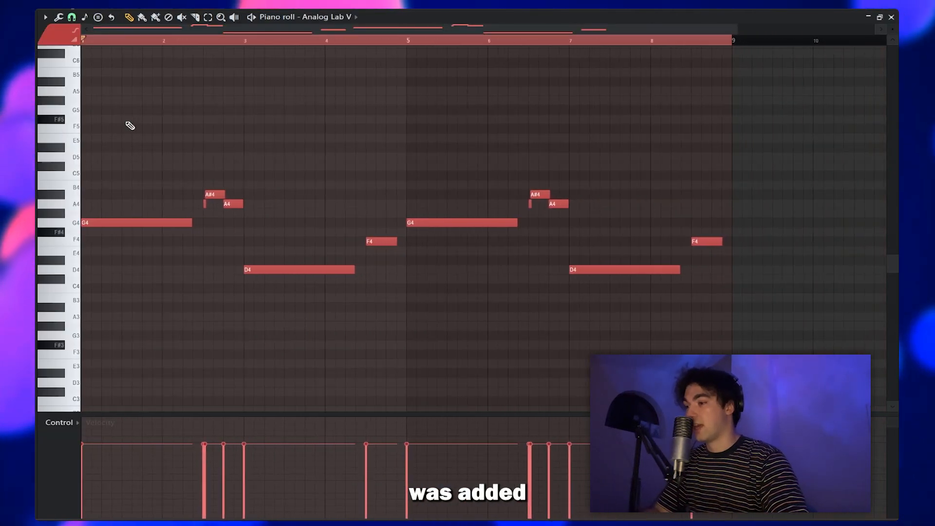
scroll(99, 130, "up", 4)
scroll(176, 75, "down", 2)
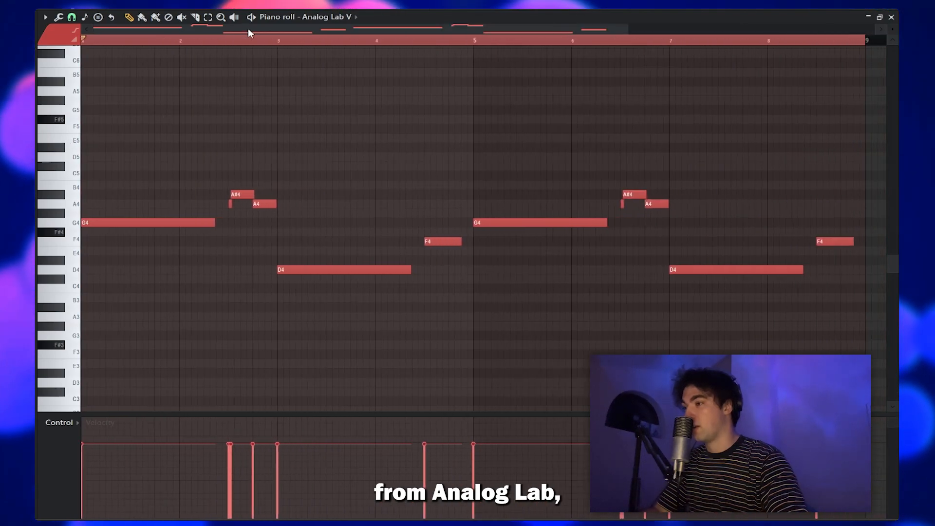
left_click(242, 39)
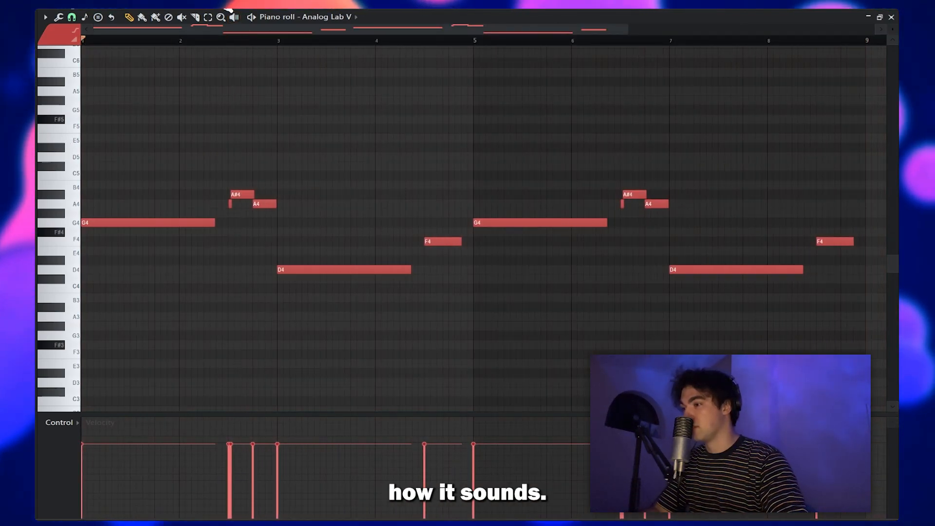
key("space")
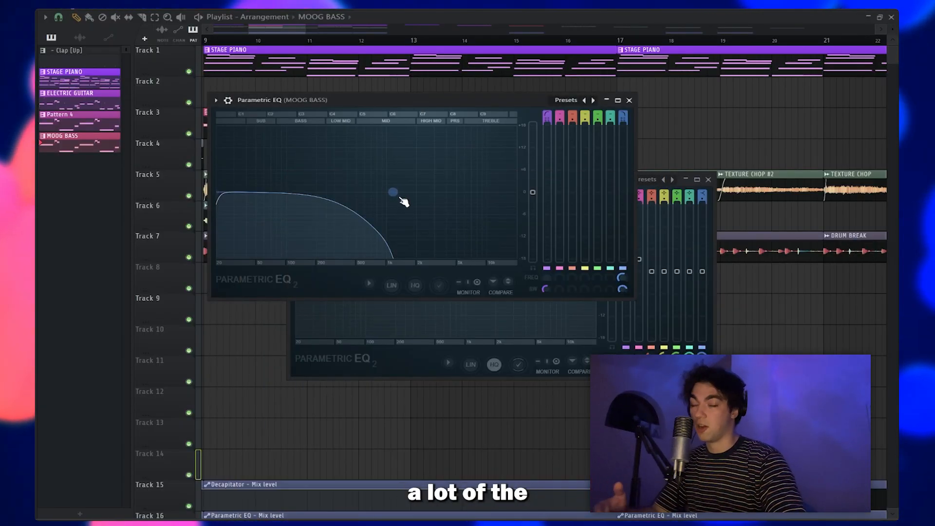
- Check both Parametric EQ curves on the MOOG BASS and play the bass with the piano and texture chops from bar 9
left_click(651, 184)
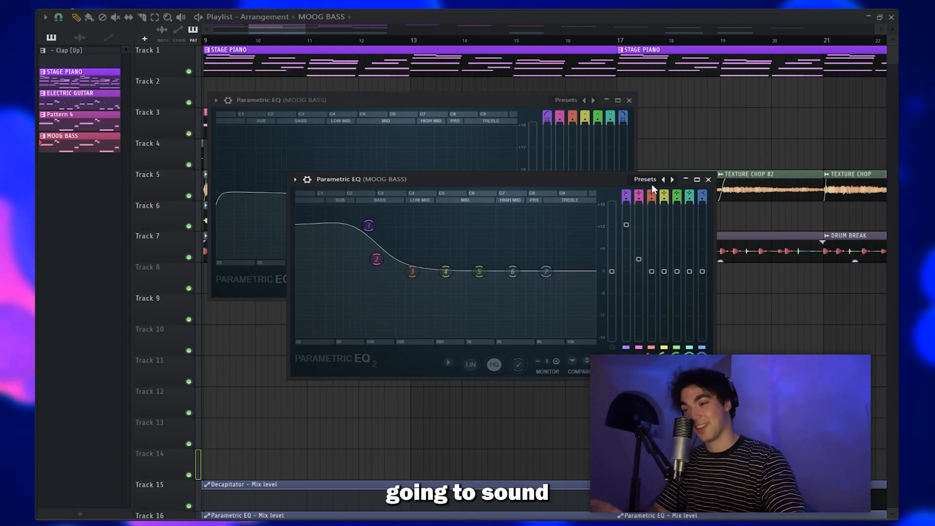
left_click(628, 100)
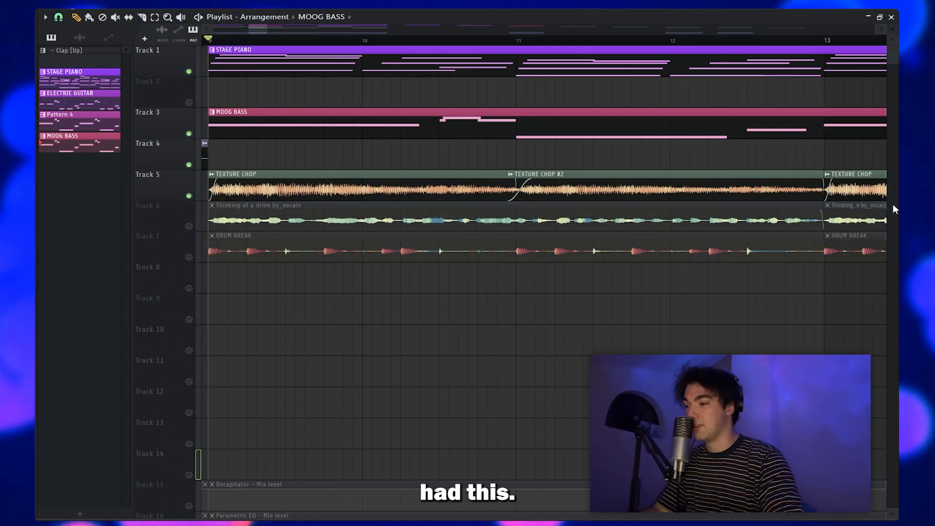
key("space")
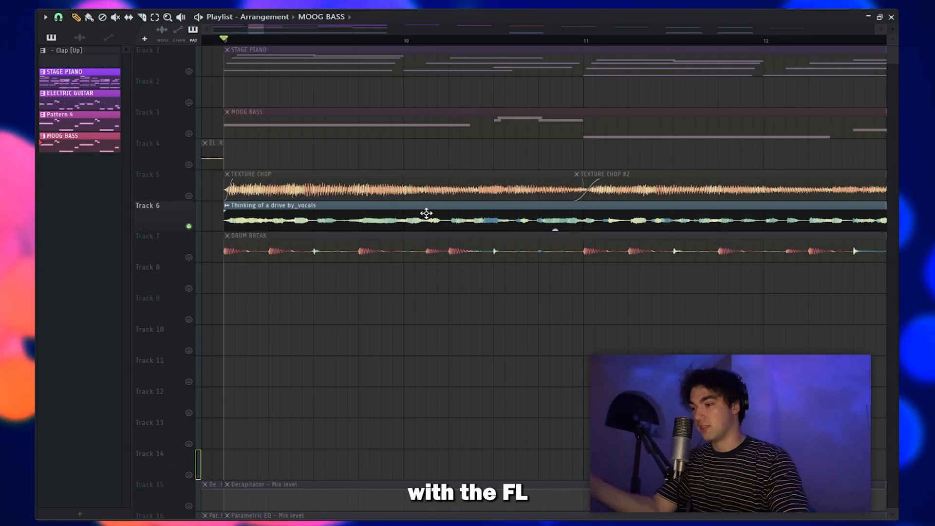
- Review the Parametric EQ, Saturn 2 and Cymatics Origin effects on the MEMPHIS VOCAL mixer track and play the vocals
double_click(426, 213)
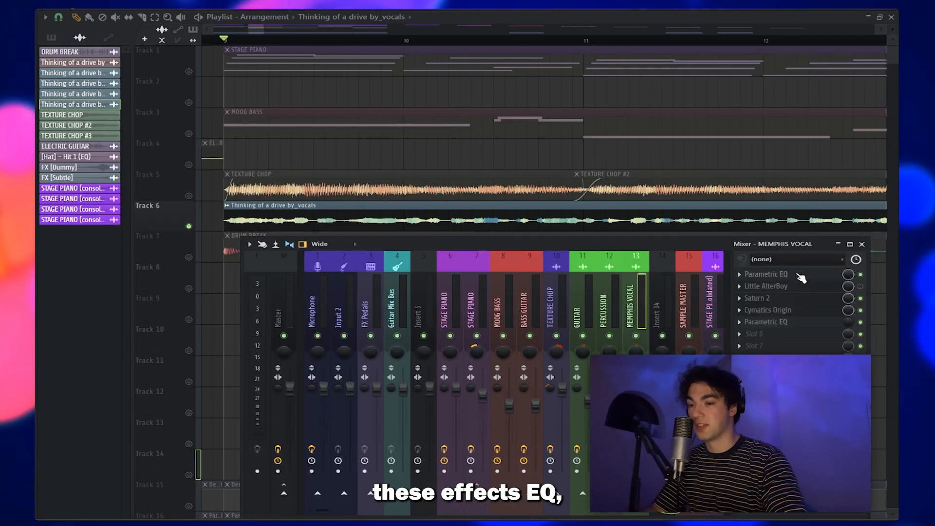
left_click(796, 275)
left_click(787, 277)
left_click(796, 303)
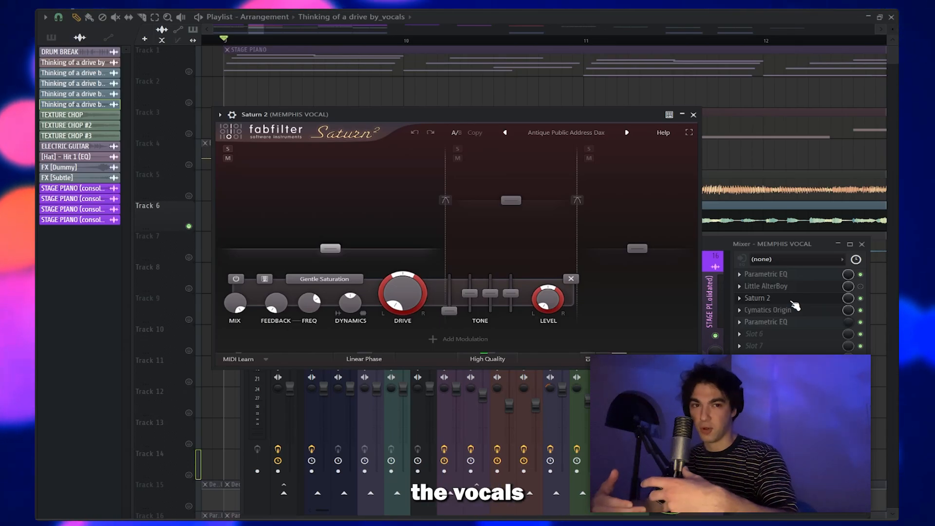
left_click(795, 309)
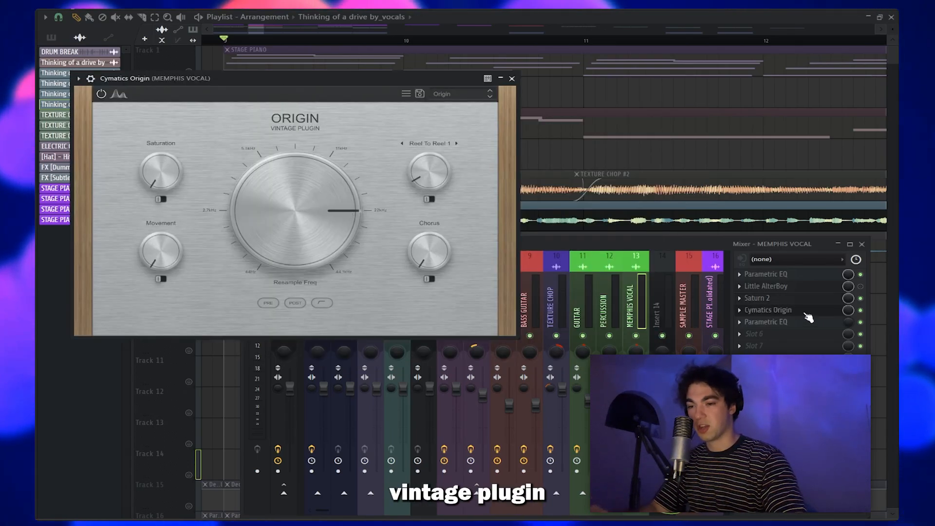
left_click(806, 312)
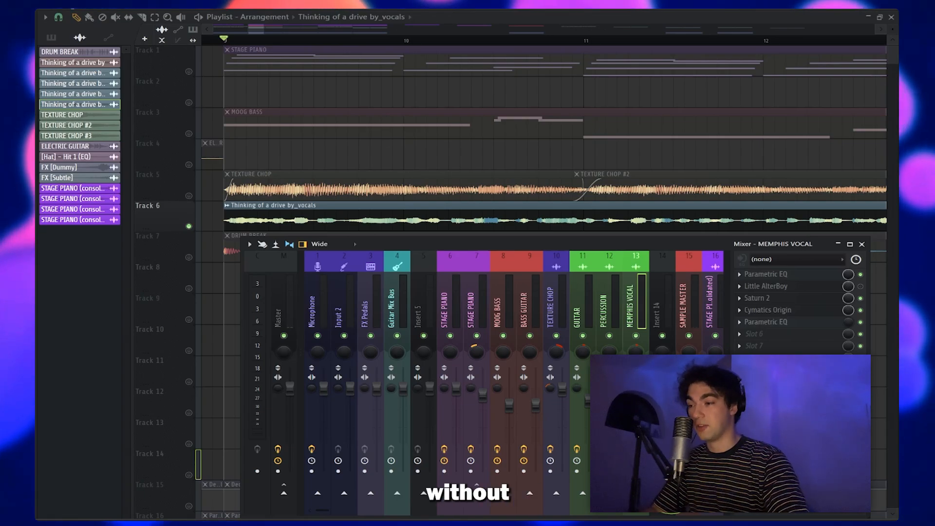
key("space")
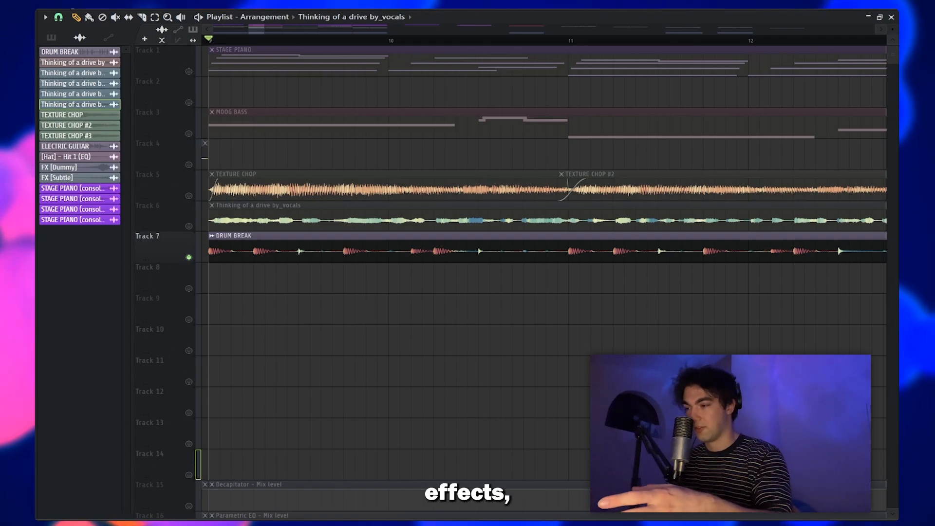
- Play the DRUM BREAK in solo from bar 9, followed by all the tracks together
key("space")
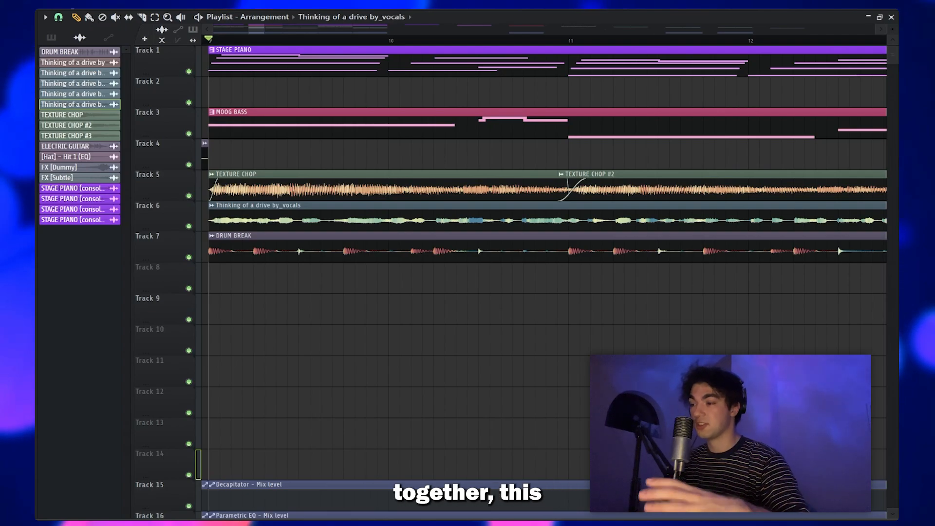
key("space")
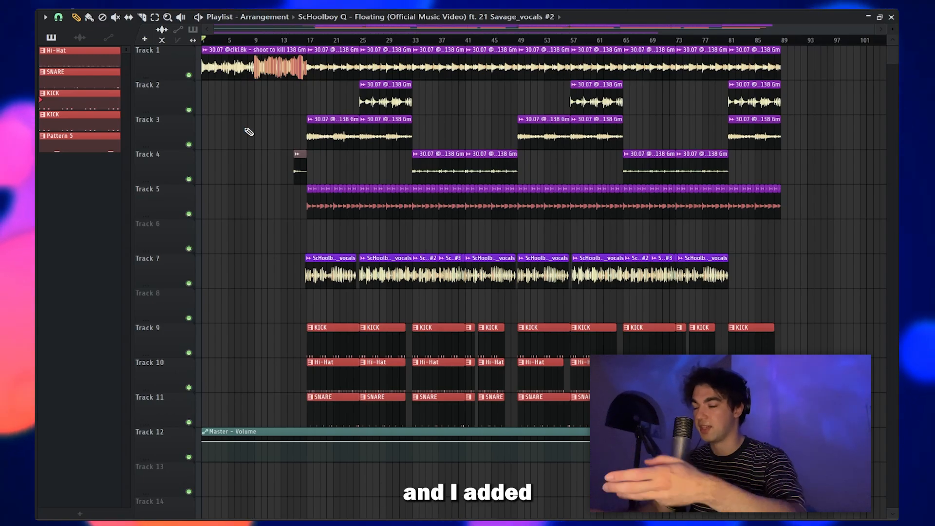
- Inspect the kick and snare patterns of the finished beat, examining the extra snare hits in the piano roll
scroll(282, 165, "up", 5)
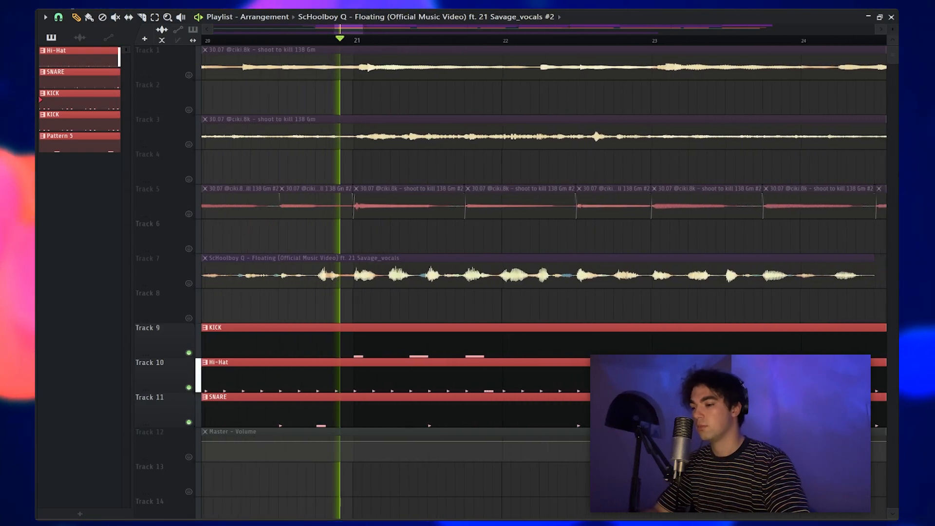
double_click(440, 338)
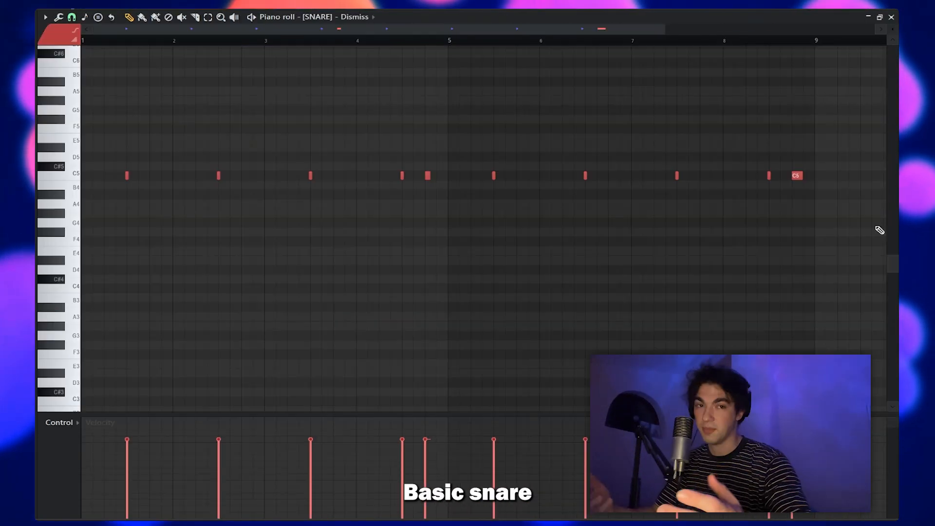
left_click_drag(372, 142, 446, 228)
left_click_drag(752, 142, 818, 218)
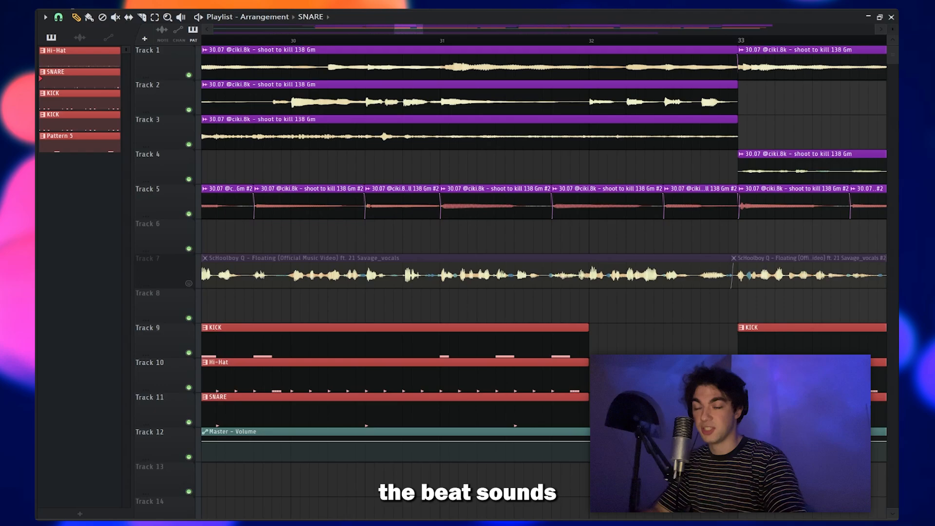
- Play the full beat and unmute the vocals on Track 7 during playback
key("space")
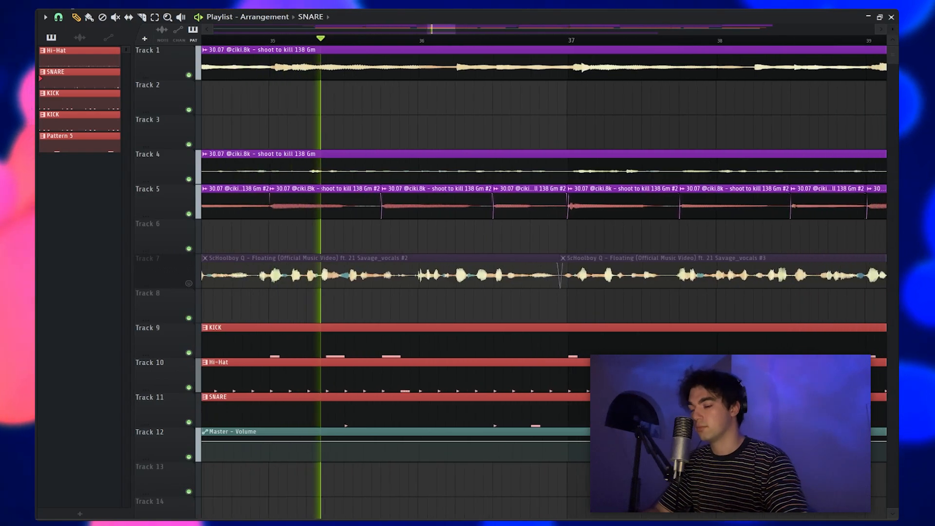
left_click(189, 284)
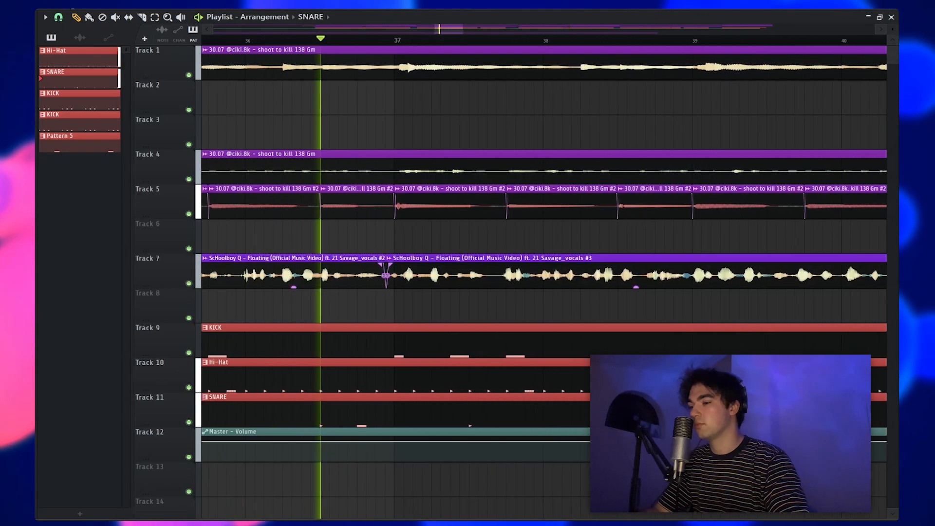